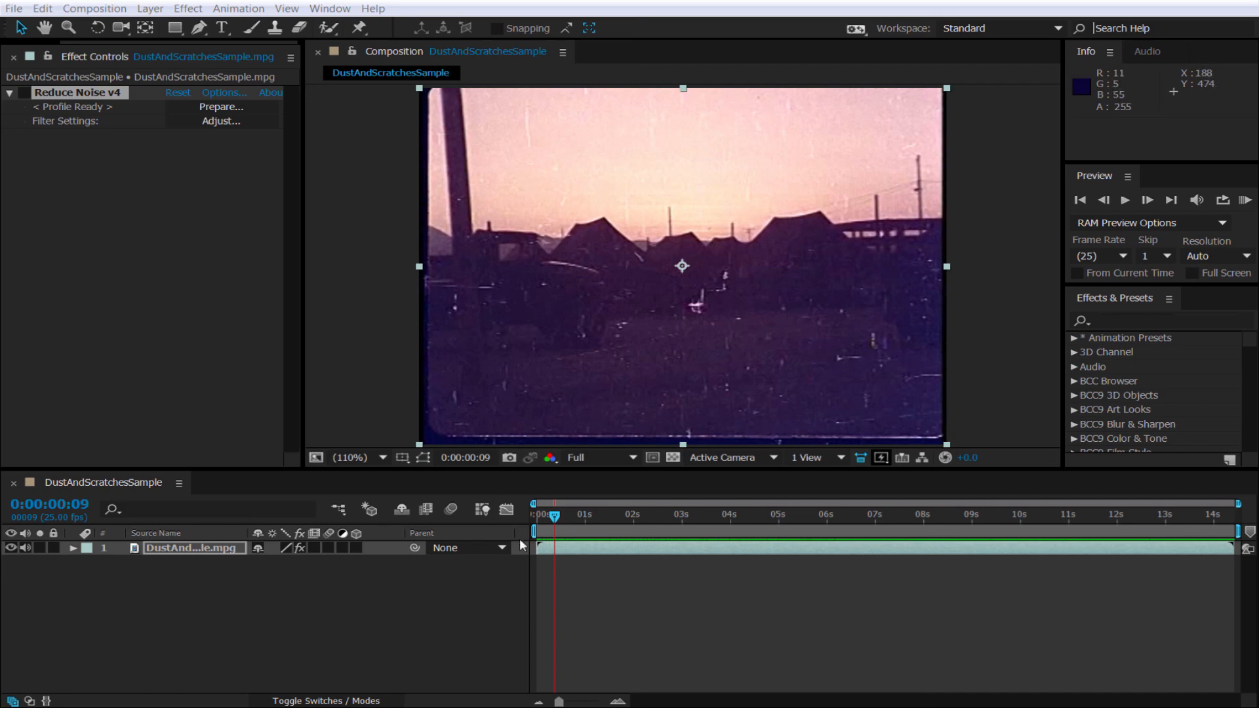
# Step: Play the unfiltered clip from 0:00:00:09 to examine its dust and scratches
pyautogui.click(559, 521)
pyautogui.press('space')
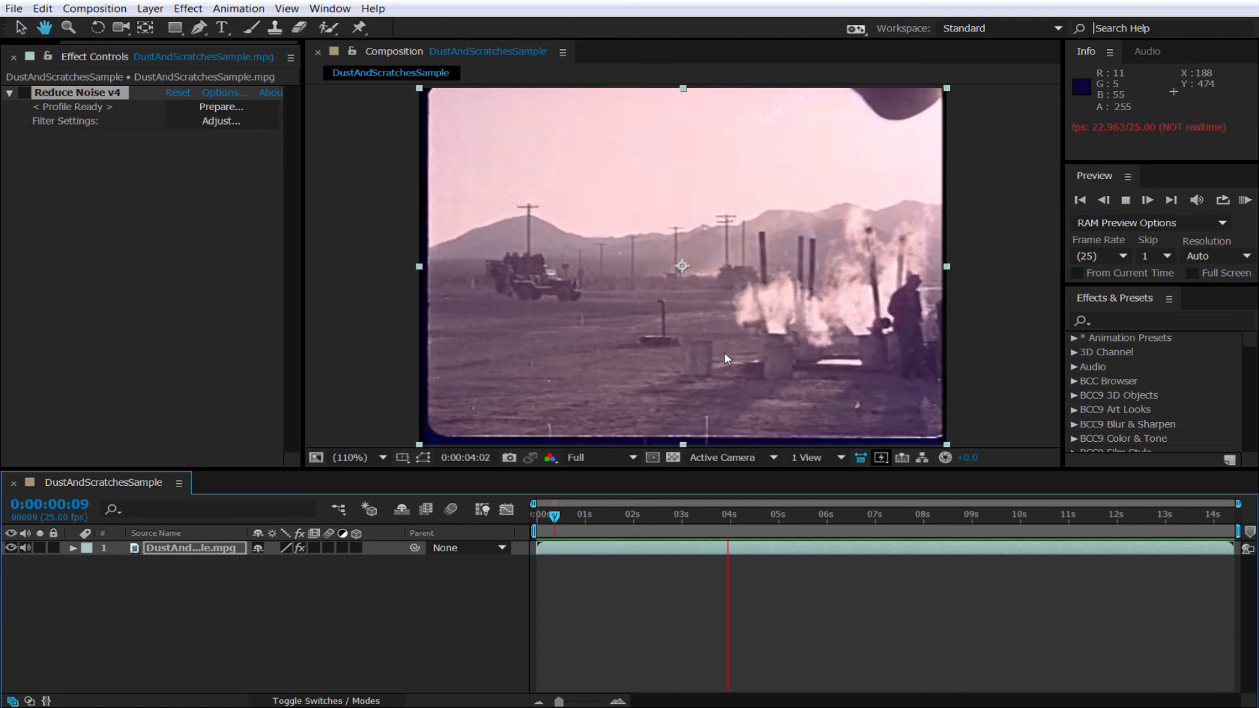
pyautogui.press('space')
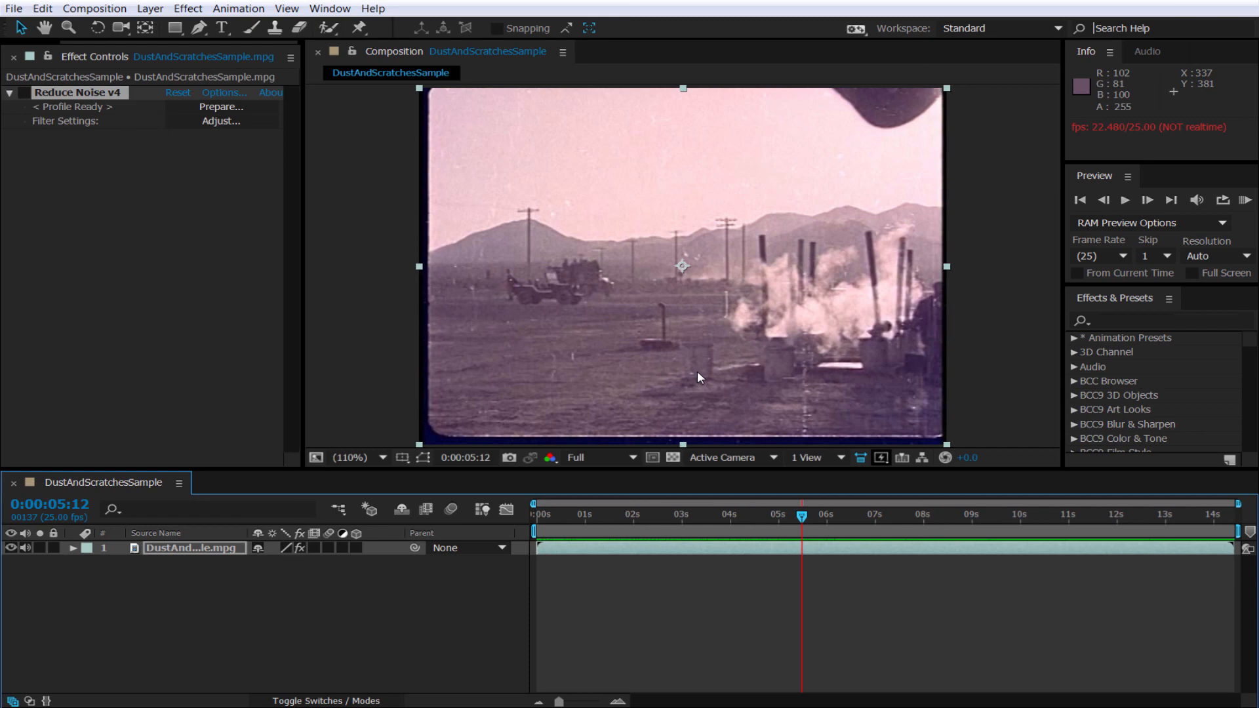
# Step: Enable Reduce Noise v4 at 0:00:00:23, open its noise profile preparation, and enlarge the plug-in window
pyautogui.moveTo(801, 518); pyautogui.dragTo(581, 532)
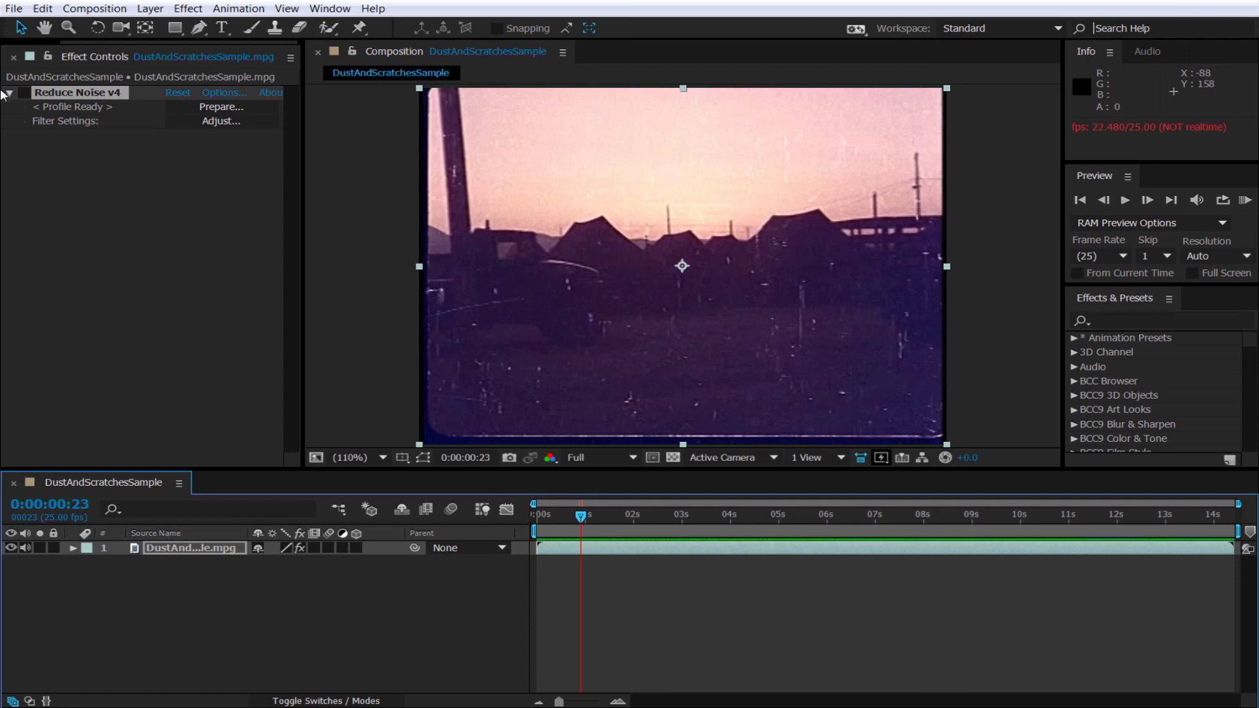
pyautogui.click(24, 92)
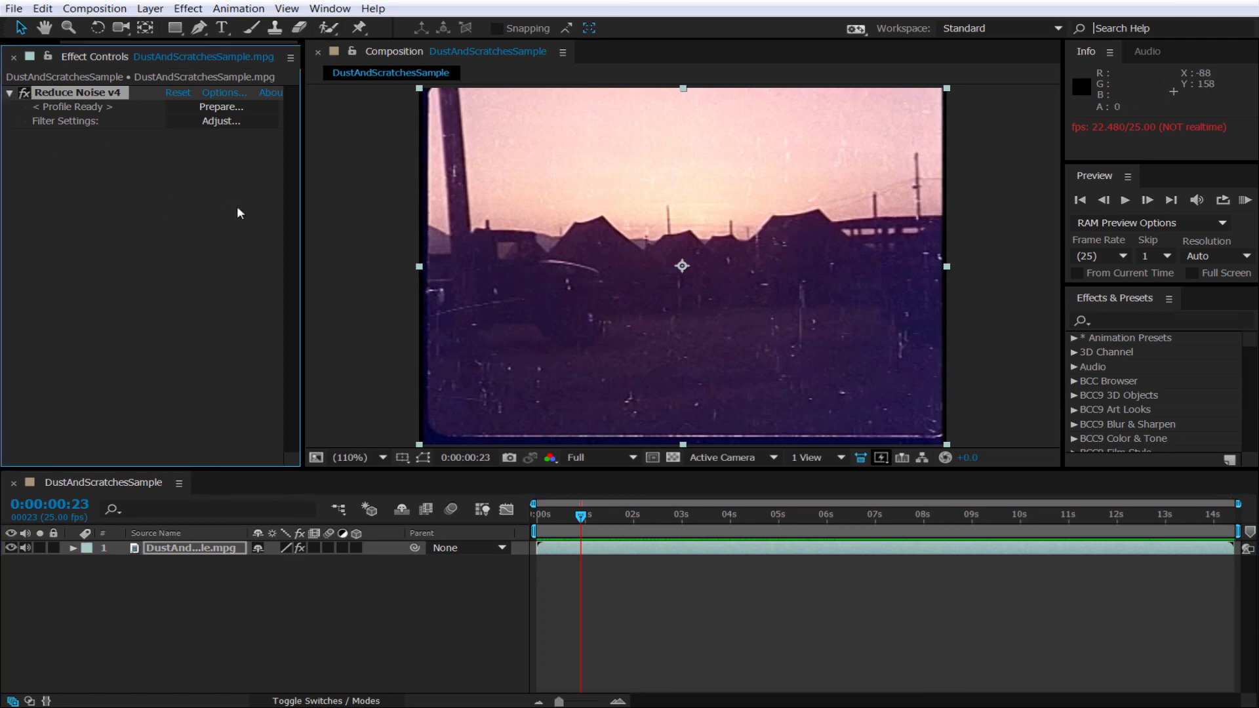
pyautogui.click(220, 109)
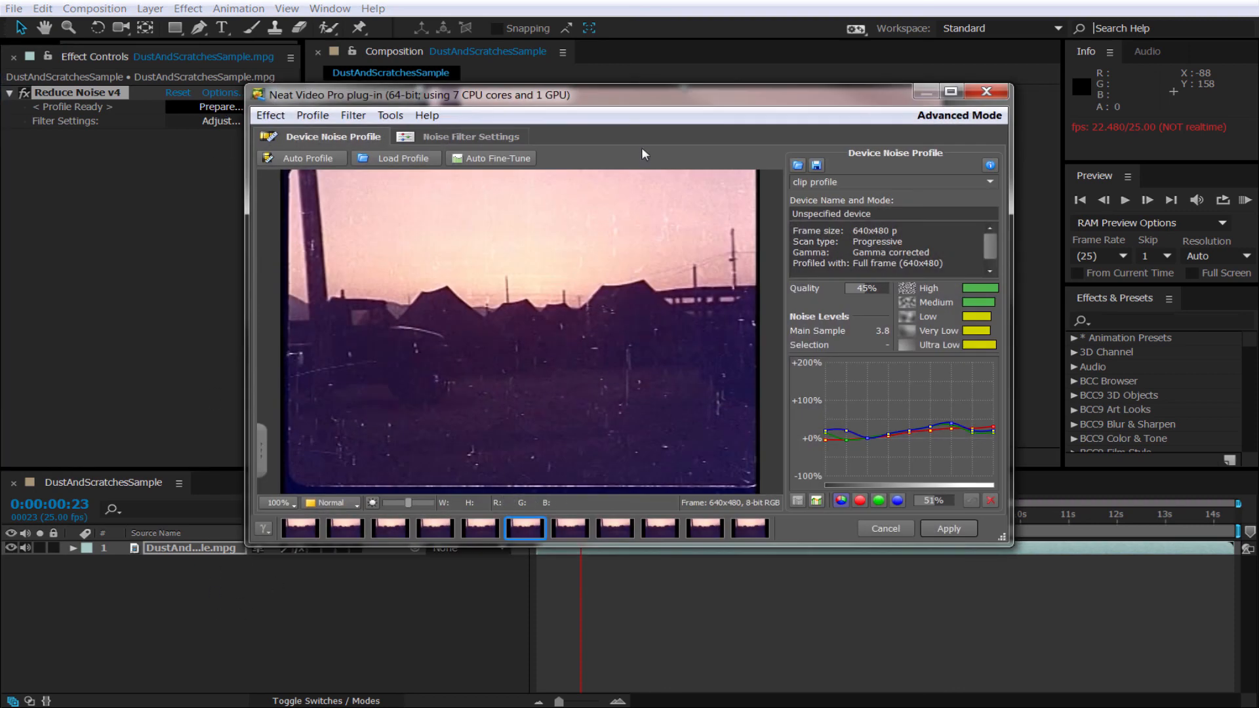
pyautogui.moveTo(658, 87); pyautogui.dragTo(658, 16)
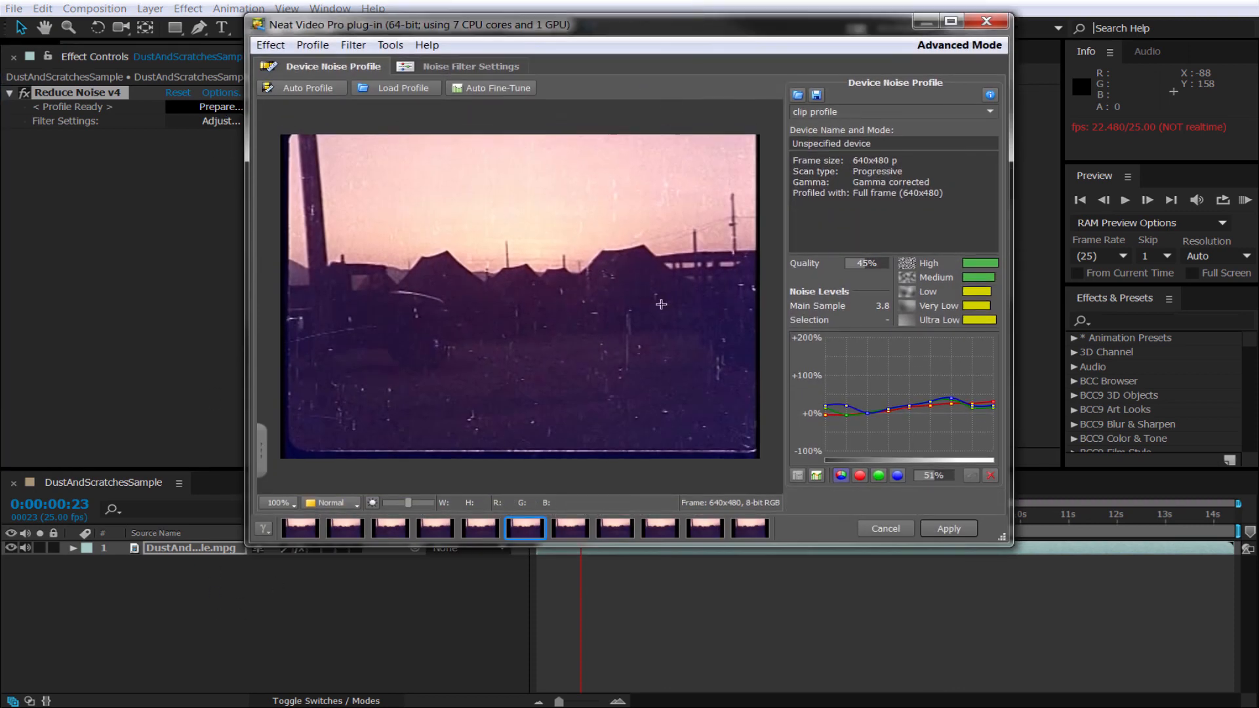
pyautogui.moveTo(630, 543); pyautogui.dragTo(630, 602)
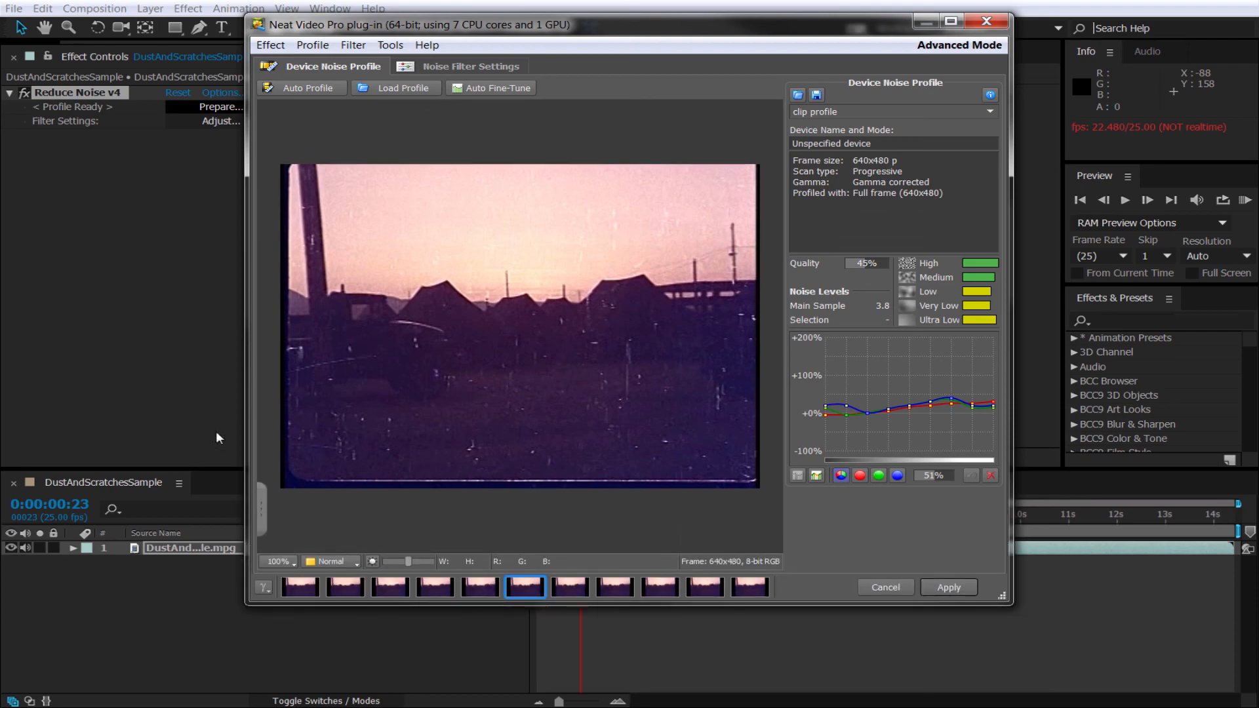
pyautogui.moveTo(245, 423); pyautogui.dragTo(183, 415)
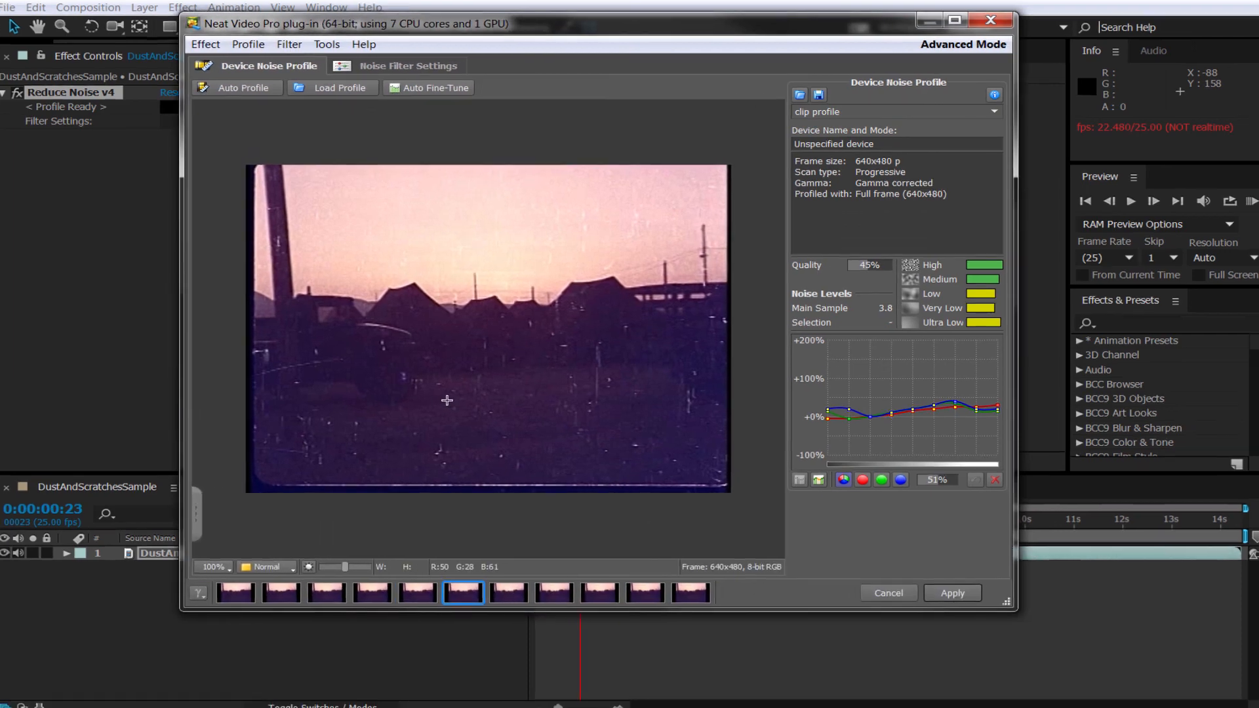
# Step: Inspect the dust and scratches in the unfiltered frame at 200% magnification
pyautogui.scroll(1, 452, 393)
pyautogui.moveTo(801, 316)
pyautogui.mouseDown()
pyautogui.moveTo(802, 280)
pyautogui.moveTo(806, 362)
pyautogui.moveTo(808, 294)
pyautogui.mouseUp()
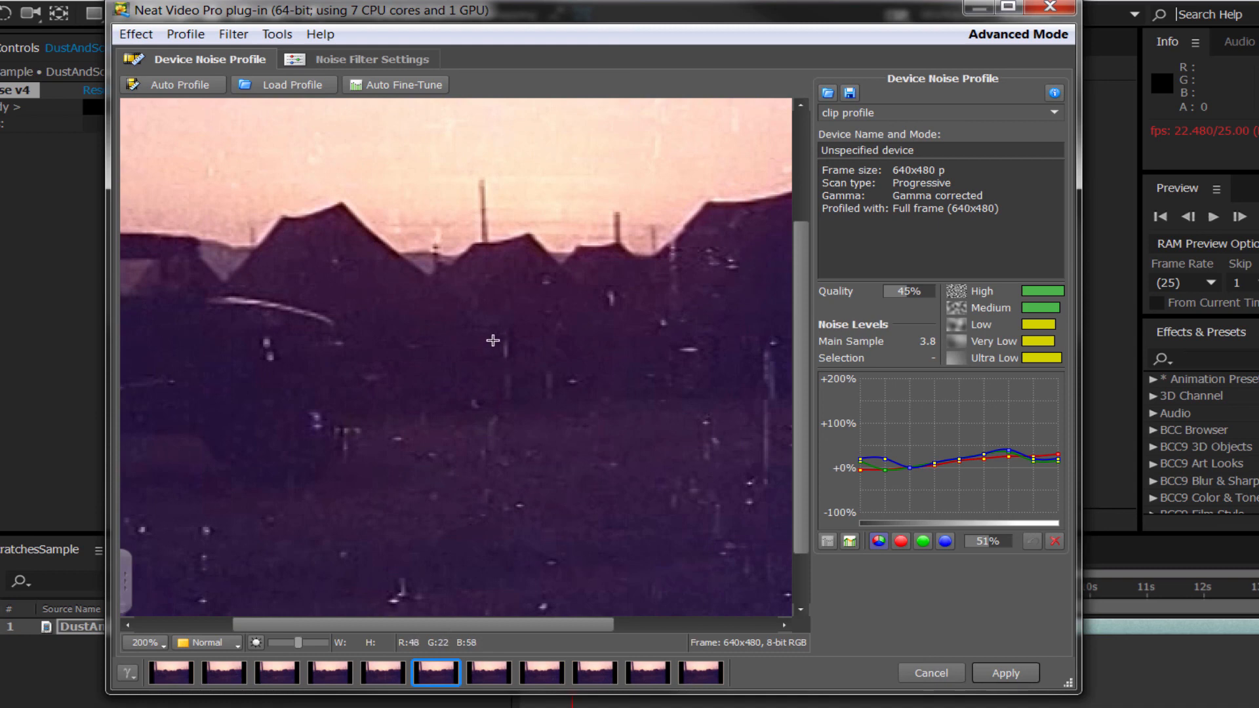
pyautogui.scroll(-1, 493, 340)
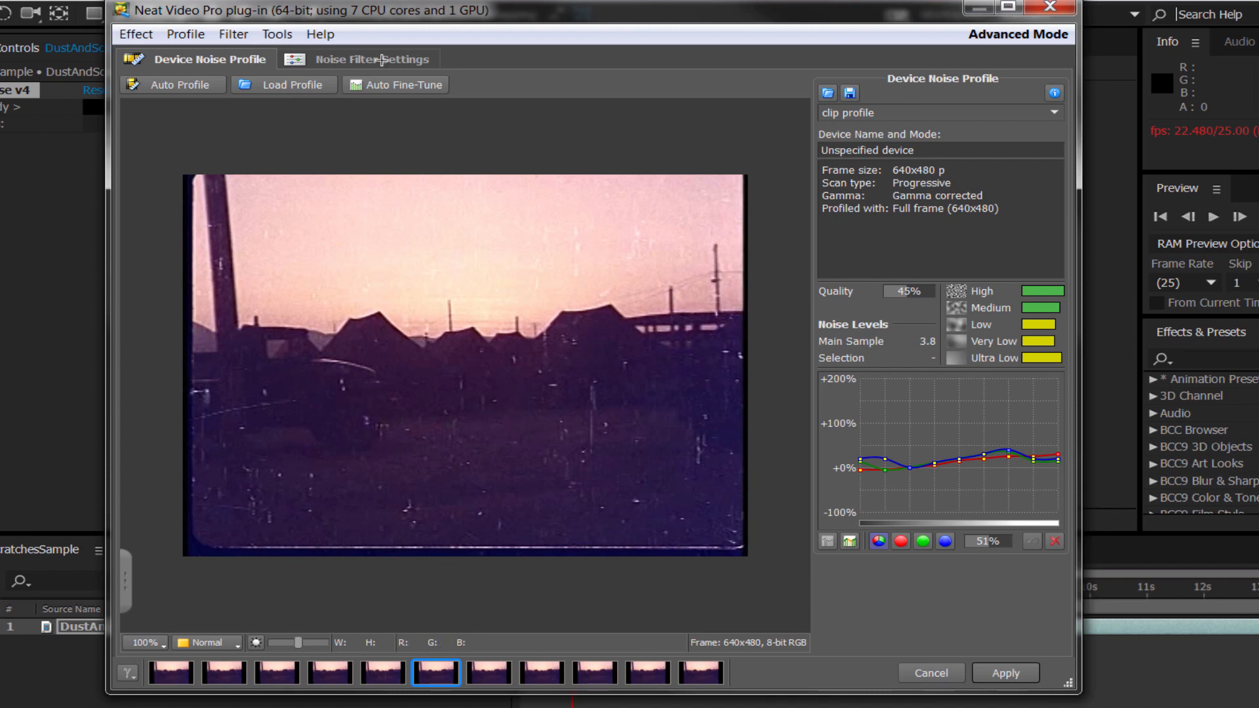
# Step: Open the noise filter settings and examine the filtered preview for remaining dust and scratches
pyautogui.click(381, 61)
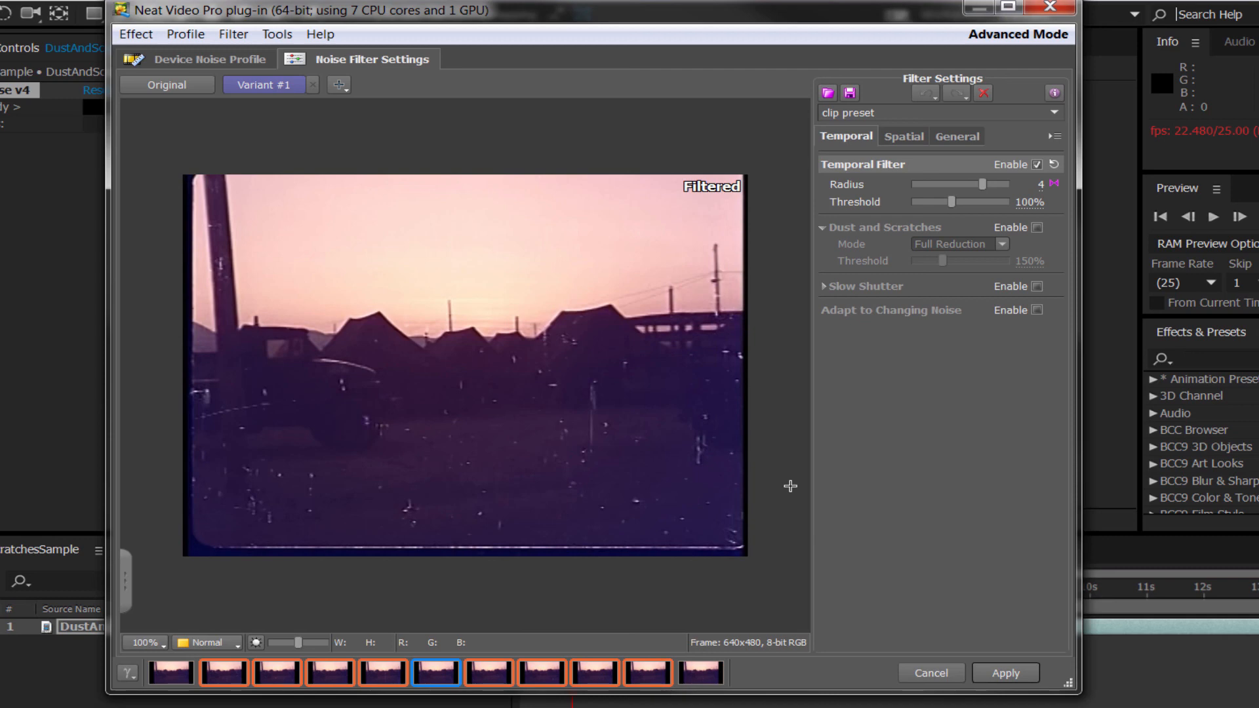
pyautogui.scroll(1, 522, 477)
pyautogui.scroll(-1, 523, 478)
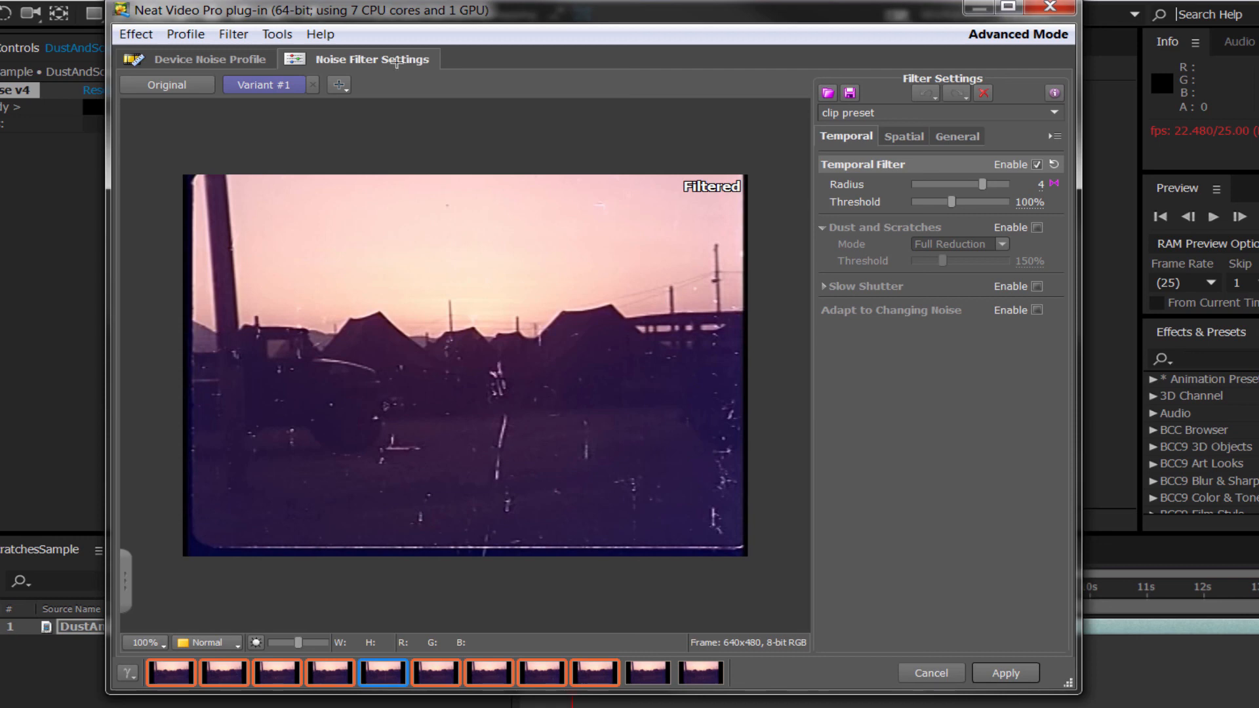
# Step: Enable the Dust and Scratches filter in Standard Mode and switch back to Advanced Mode
pyautogui.click(279, 36)
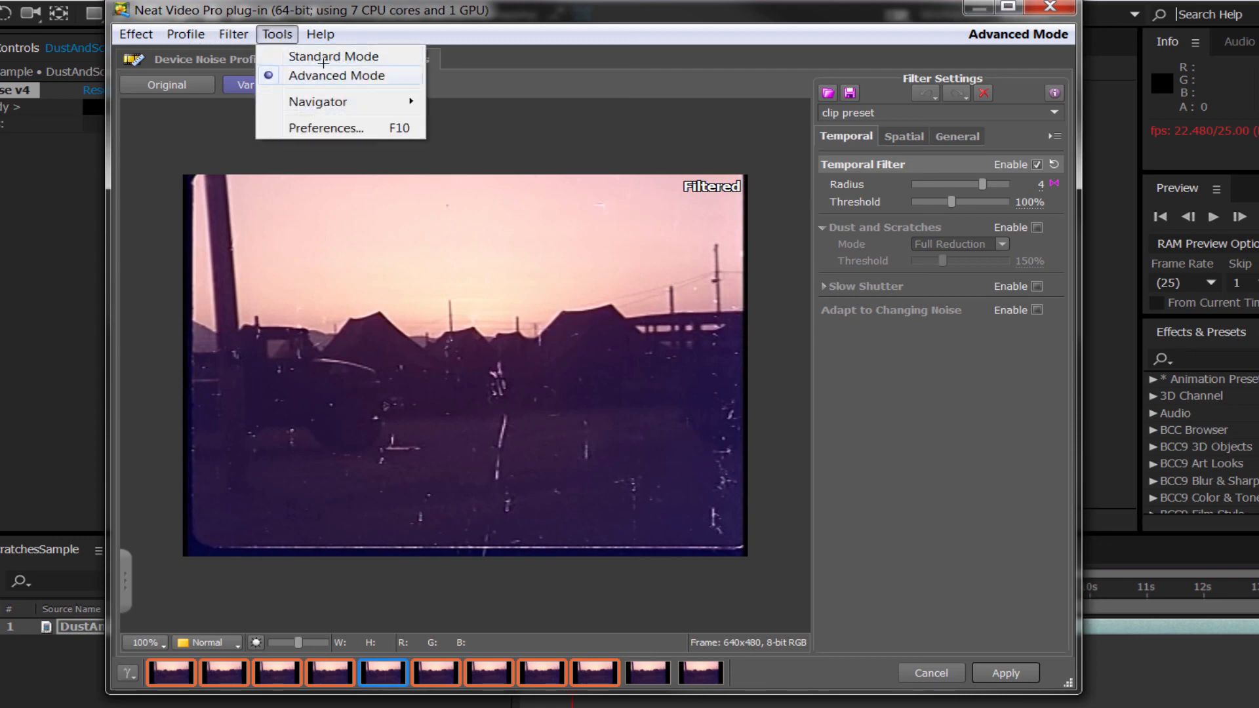
pyautogui.click(323, 58)
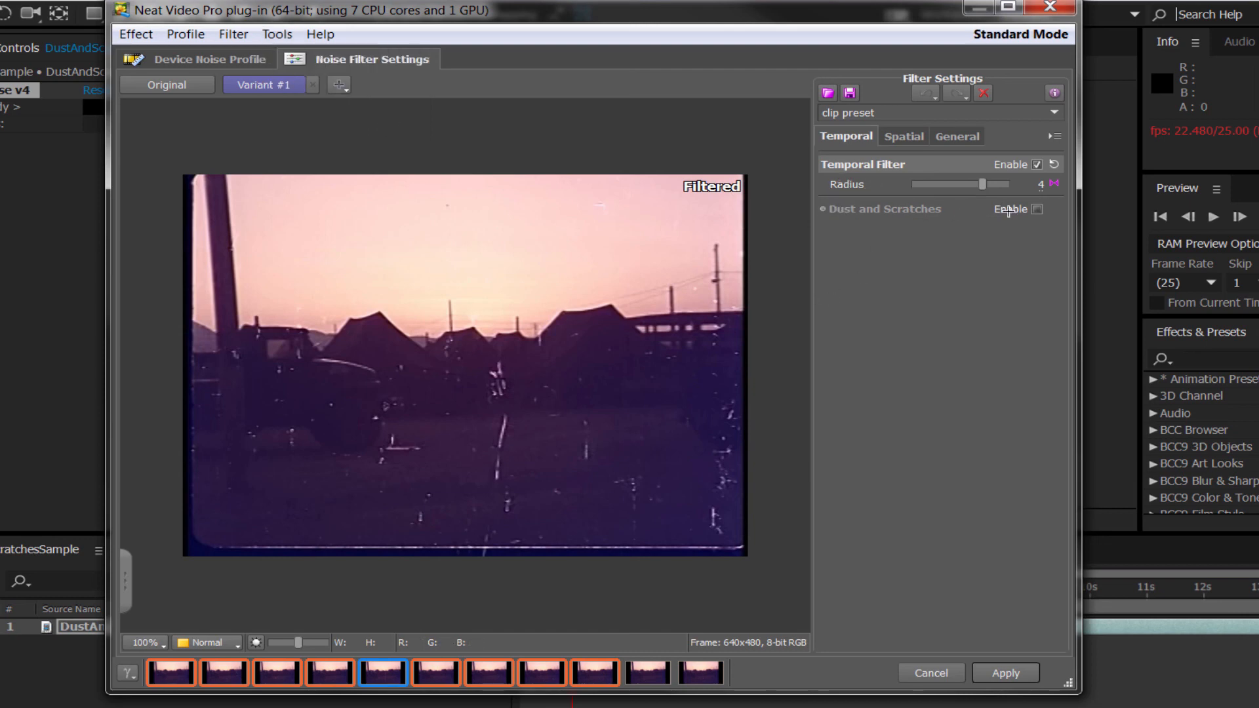
pyautogui.click(1036, 210)
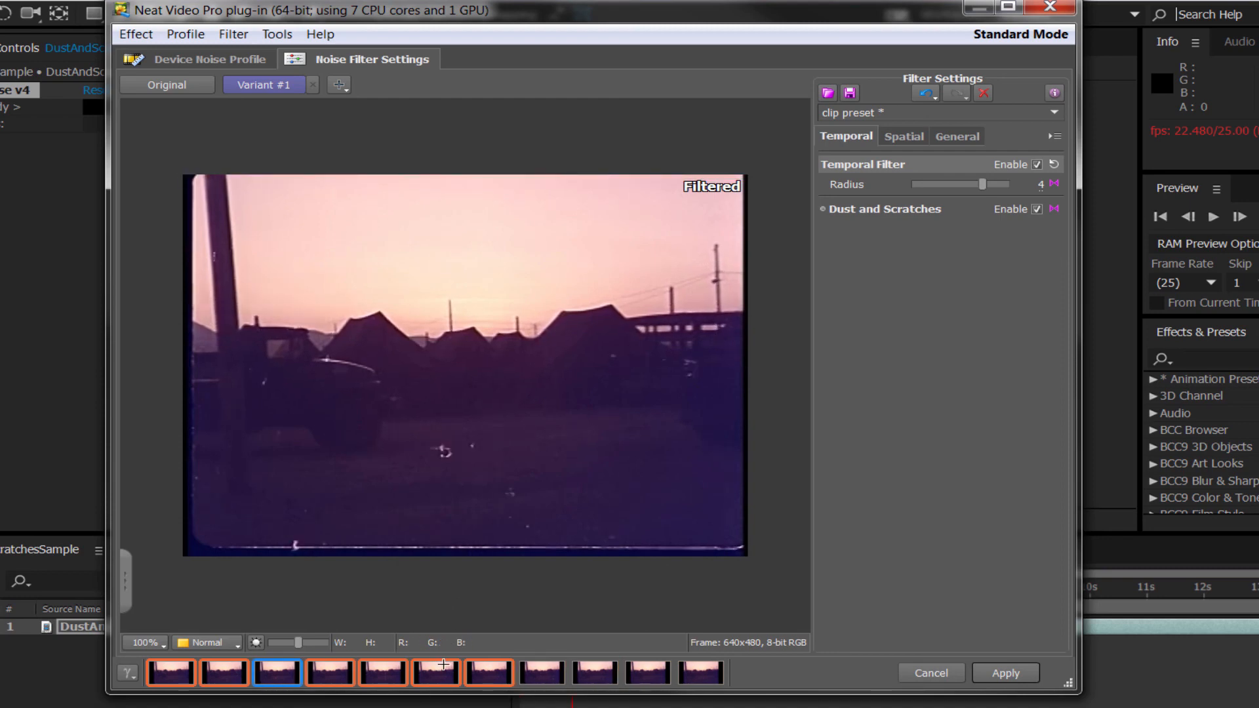
pyautogui.click(442, 664)
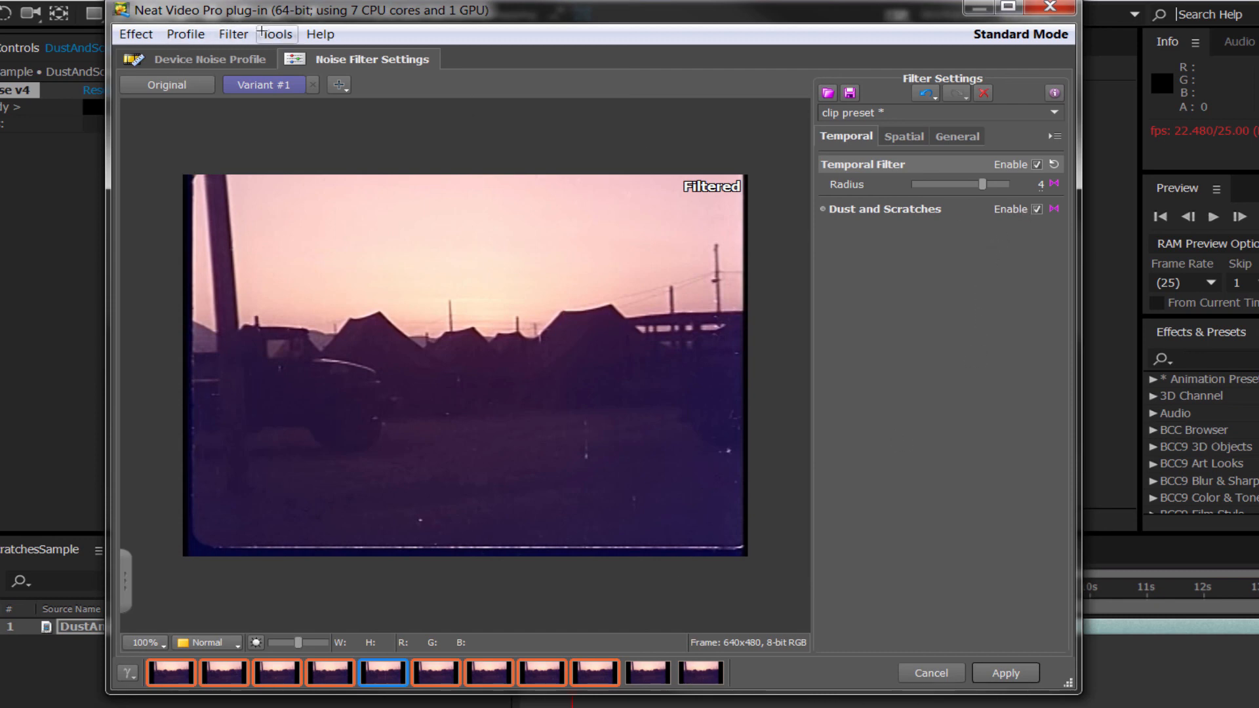
pyautogui.click(262, 33)
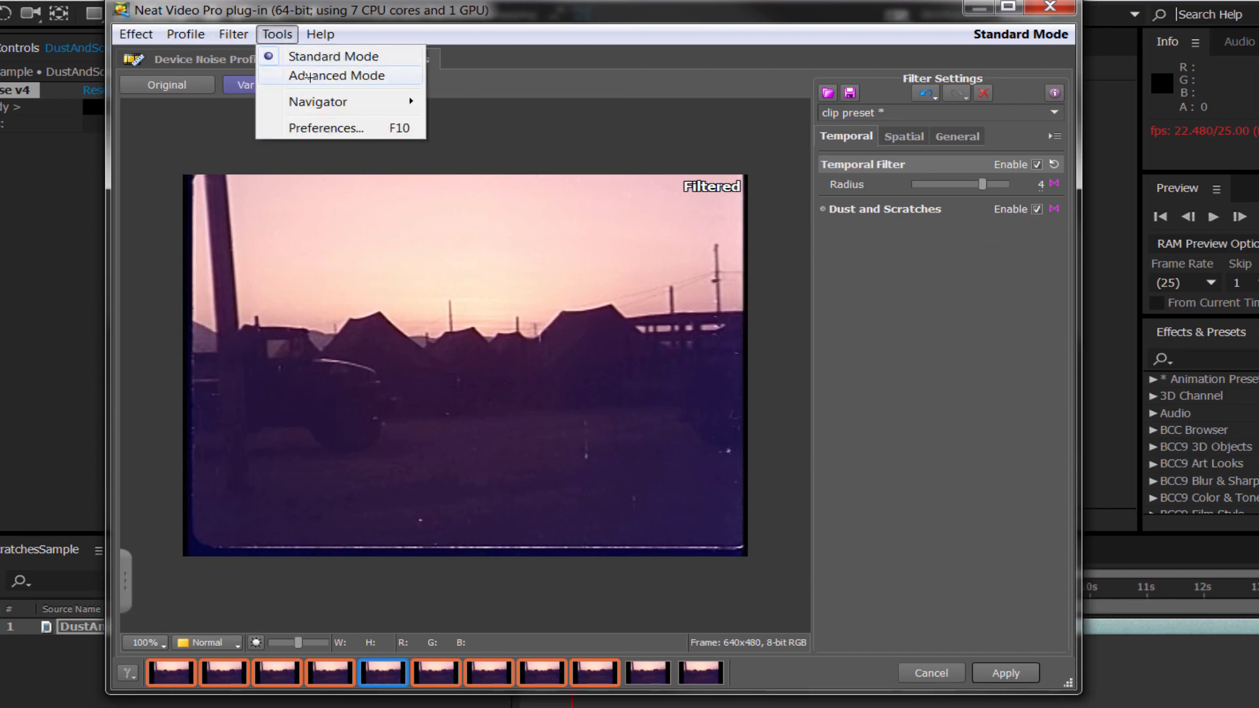
pyautogui.click(310, 78)
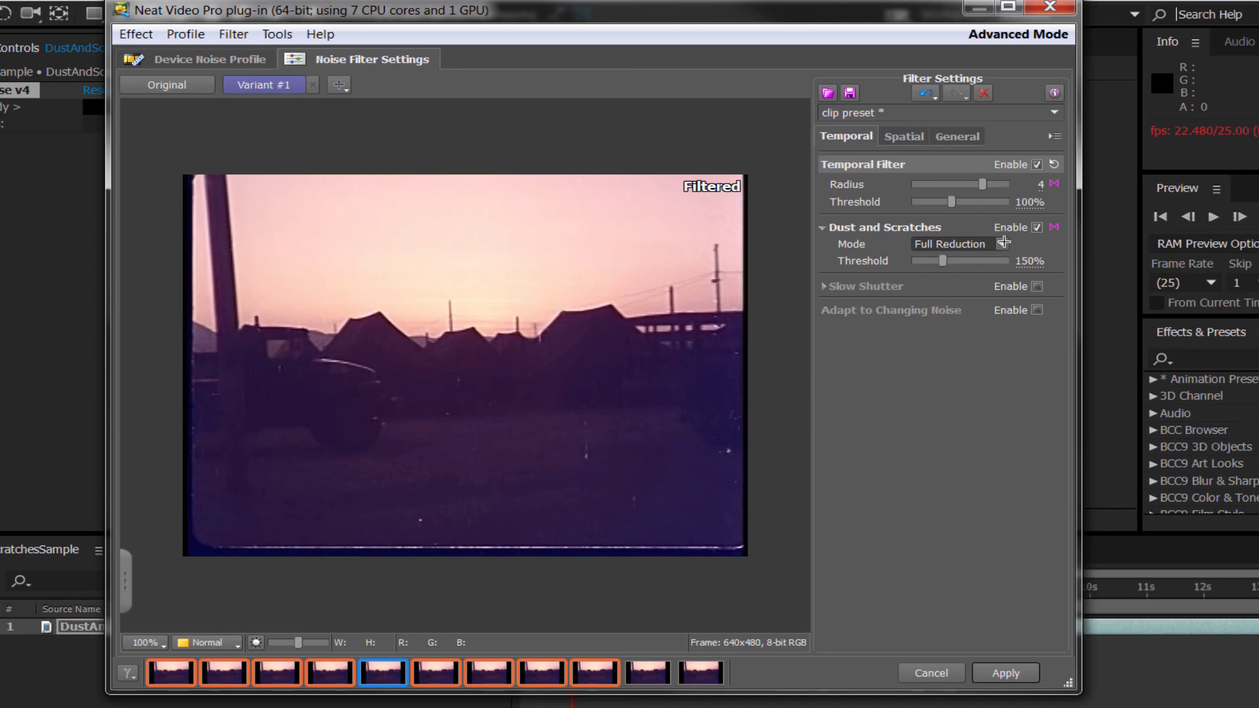
# Step: Try Half Reduction as the Dust and Scratches mode, comparing the preview with the filter off and on
pyautogui.click(1003, 243)
pyautogui.click(977, 258)
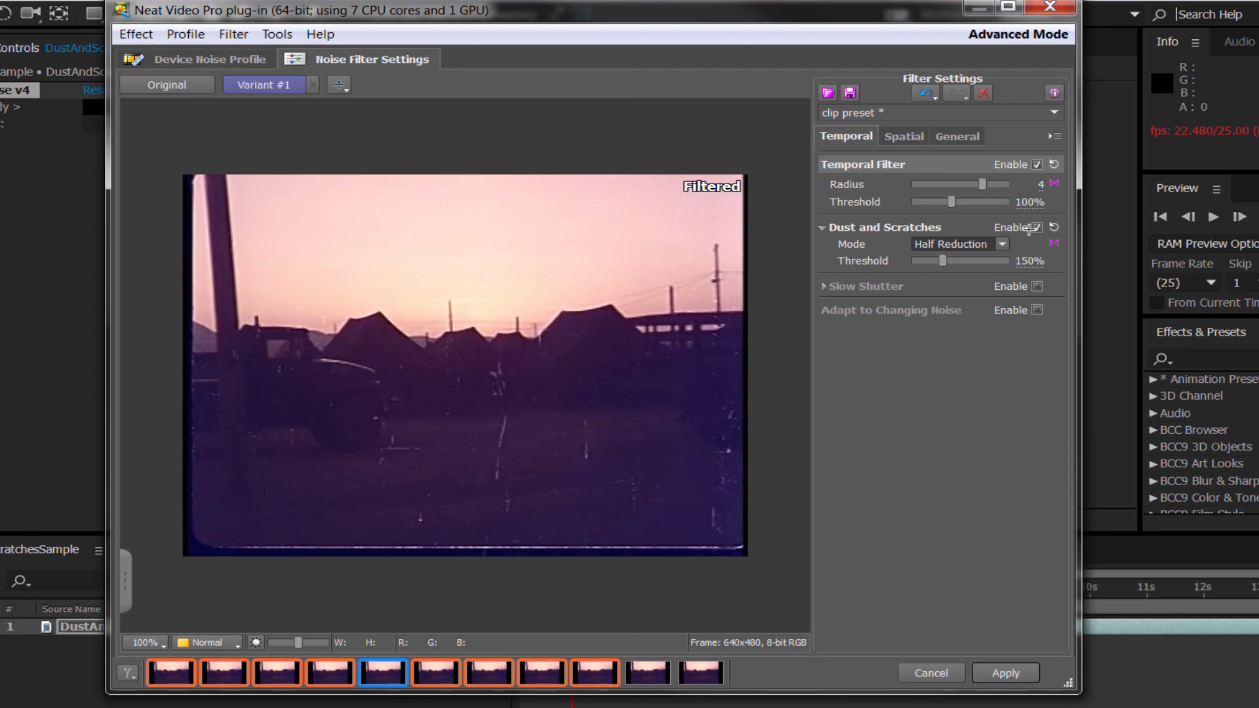
pyautogui.click(1036, 227)
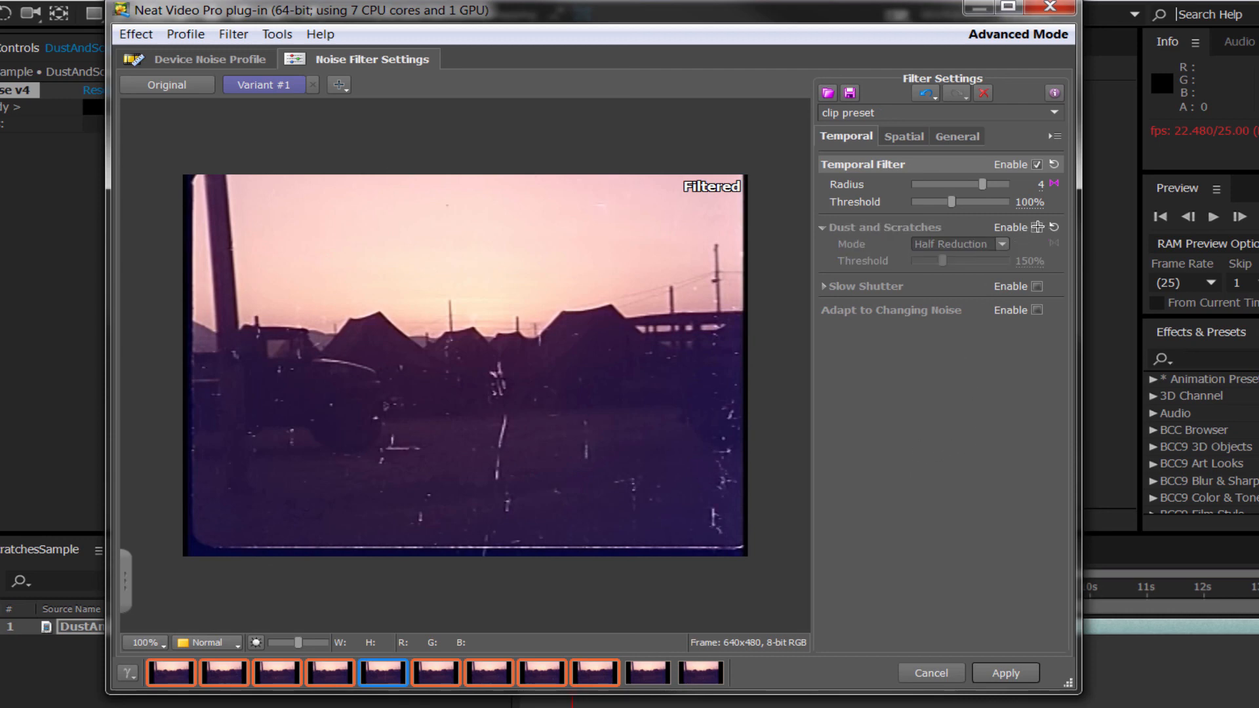
pyautogui.click(1035, 227)
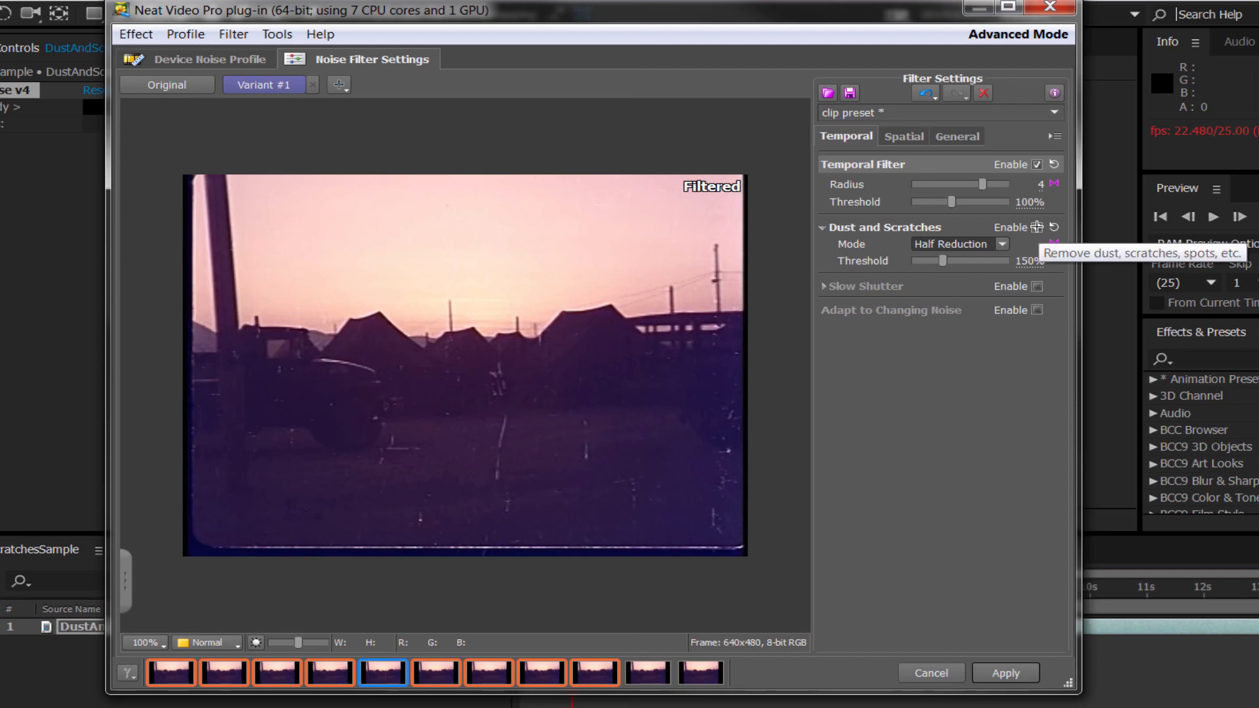
pyautogui.click(1036, 226)
pyautogui.click(1036, 226)
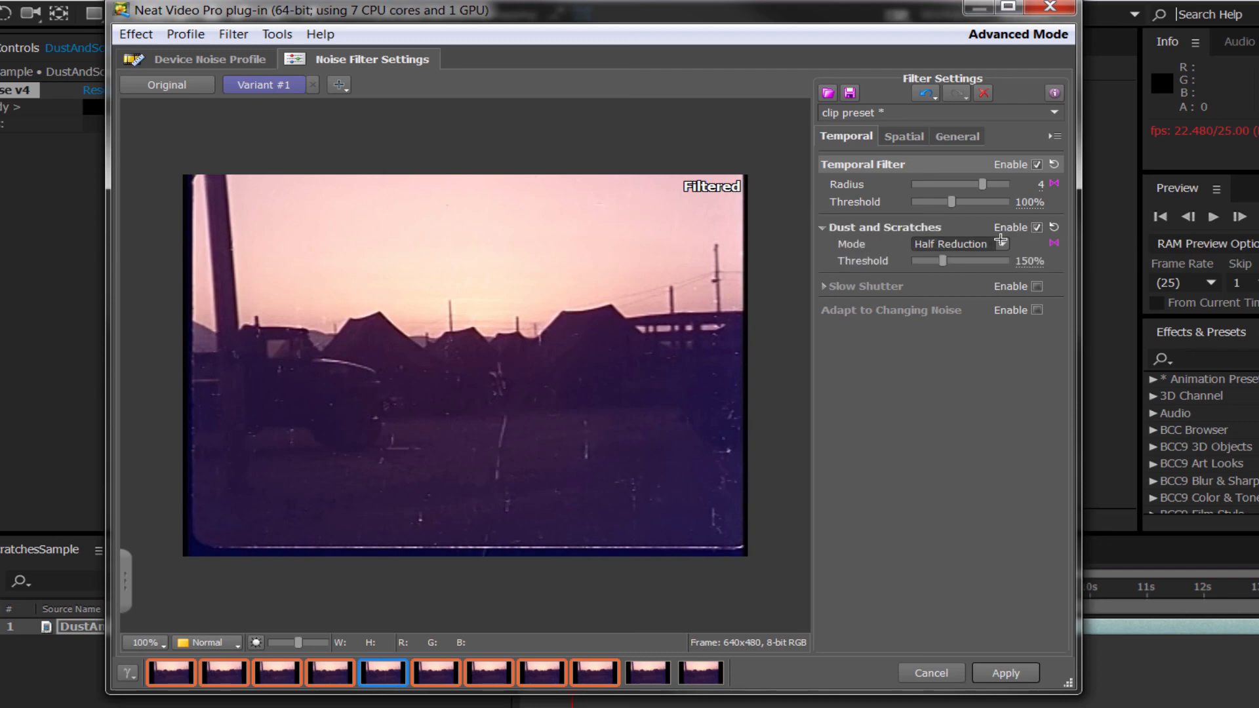
# Step: Set the Dust and Scratches mode to Full Reduction and compare the preview with the filter off and on
pyautogui.click(1001, 244)
pyautogui.click(965, 271)
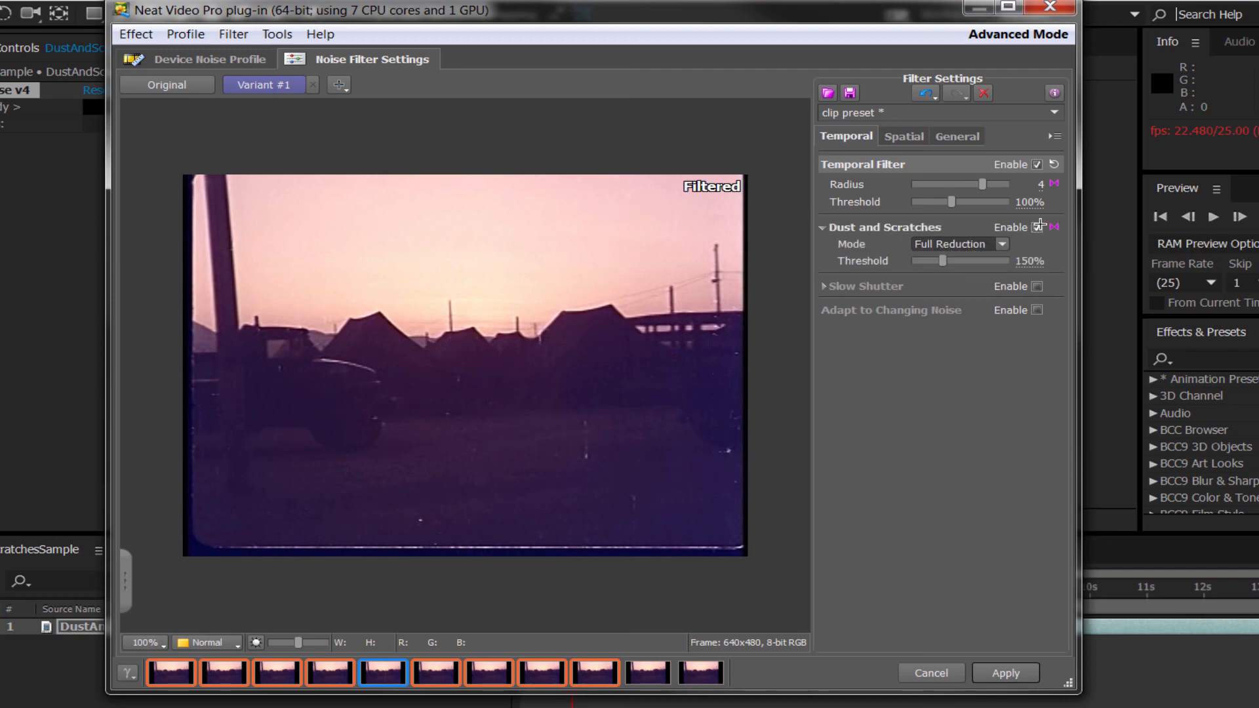
pyautogui.click(1036, 227)
pyautogui.click(1037, 227)
pyautogui.click(1037, 227)
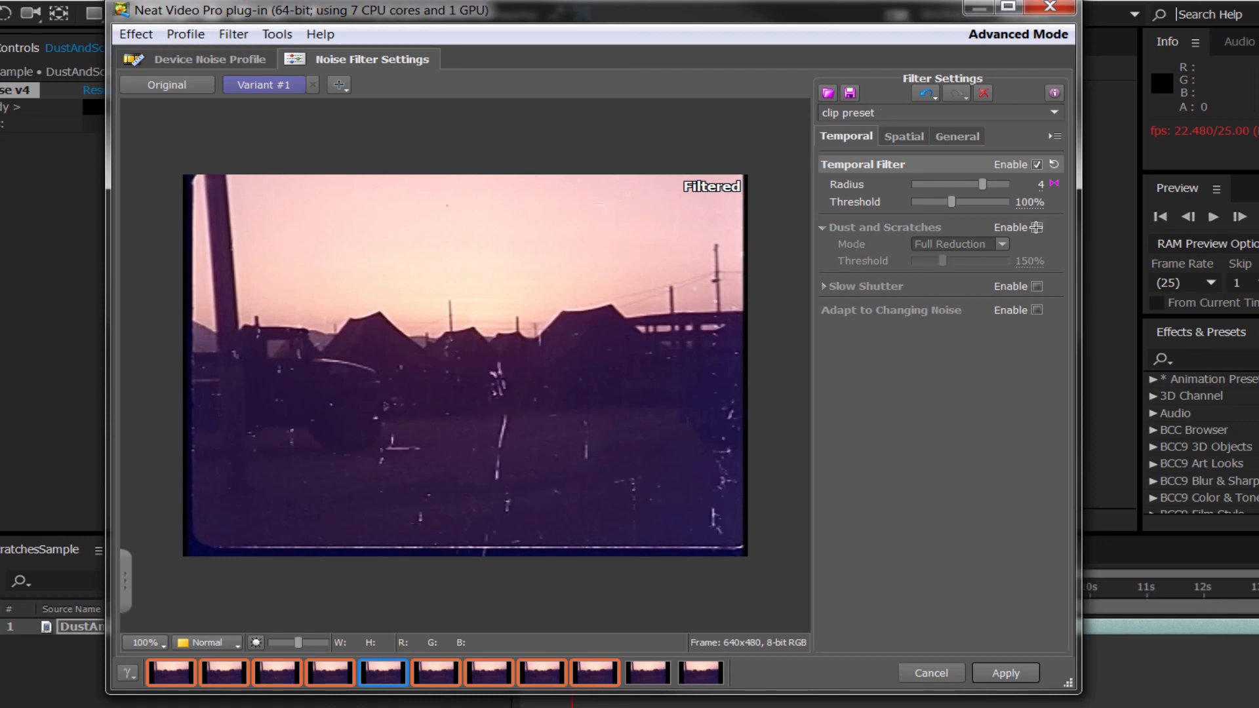
pyautogui.click(1037, 227)
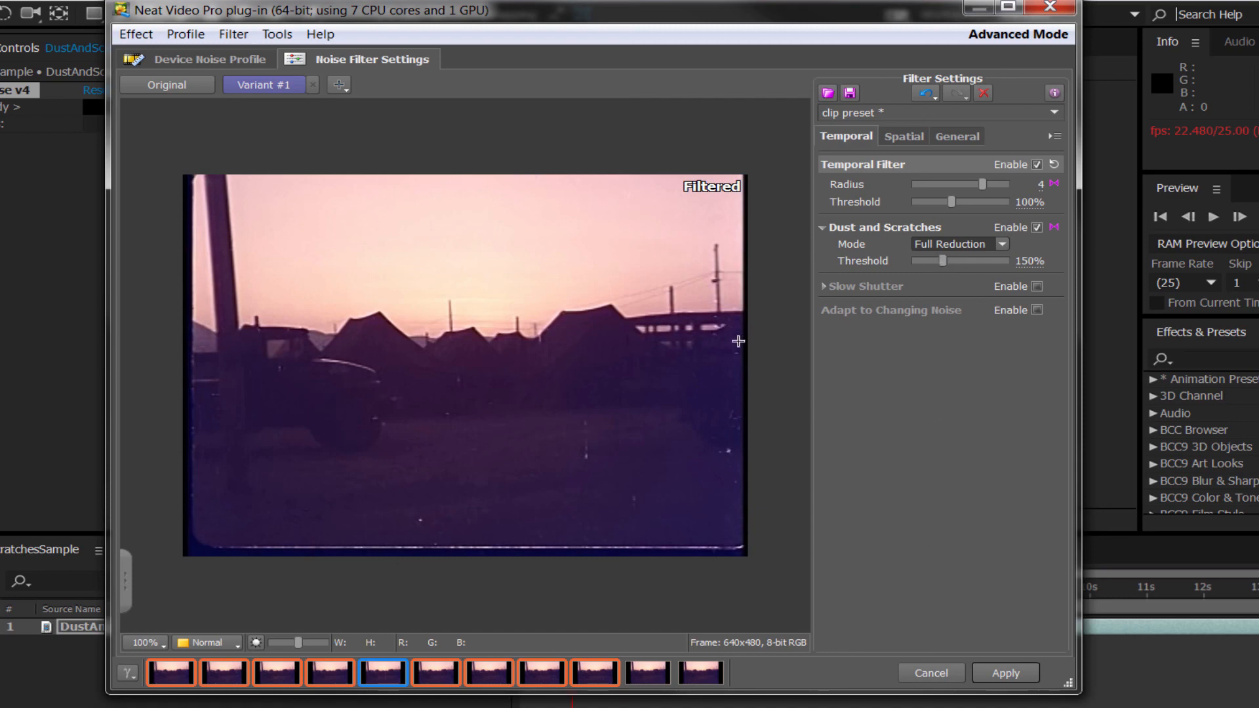
# Step: Check neighbouring frames in the filtered preview for leftover dust and scratches
pyautogui.scroll(-1, 376, 672)
pyautogui.scroll(2, 376, 673)
pyautogui.scroll(-2, 377, 673)
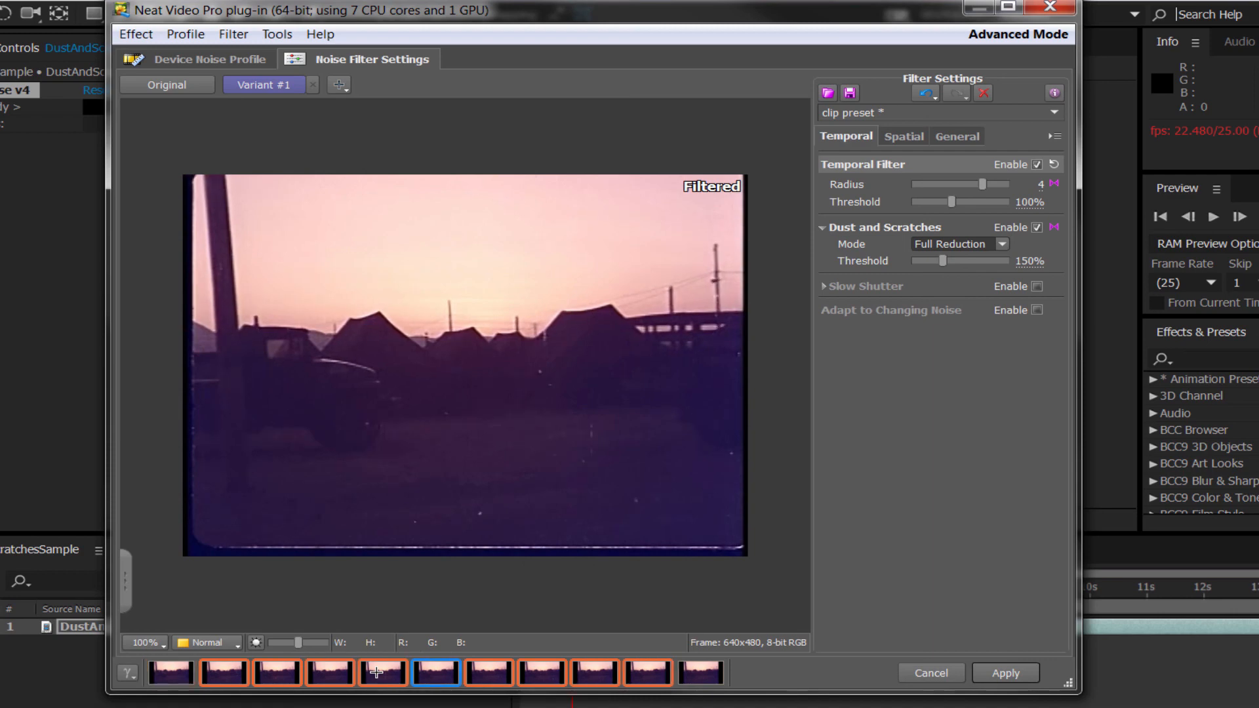
pyautogui.scroll(1, 376, 673)
pyautogui.scroll(-1, 376, 673)
# Step: Set the Dust and Scratches threshold to about 365% and apply the filter settings to the clip
pyautogui.moveTo(944, 260); pyautogui.dragTo(989, 259)
pyautogui.moveTo(988, 260); pyautogui.dragTo(1015, 262)
pyautogui.moveTo(1003, 261)
pyautogui.mouseDown()
pyautogui.moveTo(962, 263)
pyautogui.moveTo(946, 286)
pyautogui.mouseUp()
pyautogui.moveTo(939, 259); pyautogui.dragTo(979, 260)
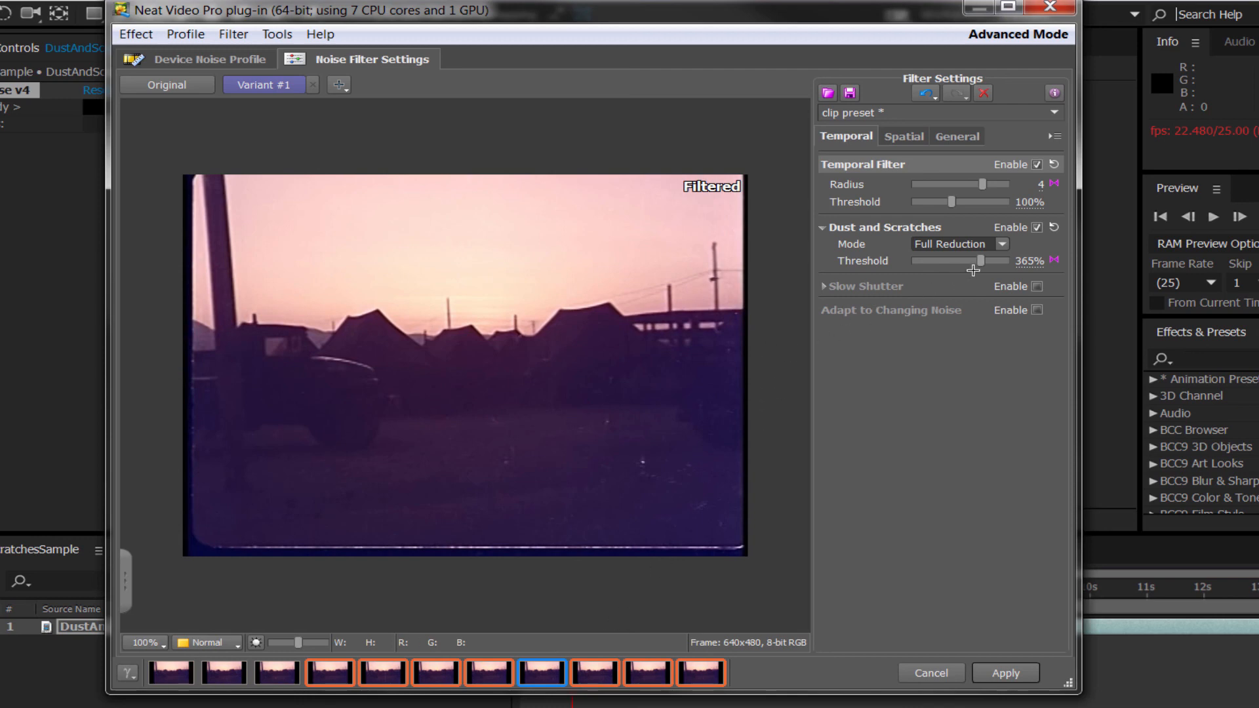
pyautogui.moveTo(980, 260)
pyautogui.mouseDown()
pyautogui.moveTo(996, 259)
pyautogui.moveTo(984, 261)
pyautogui.mouseUp()
pyautogui.moveTo(980, 260); pyautogui.dragTo(977, 261)
pyautogui.click(1005, 673)
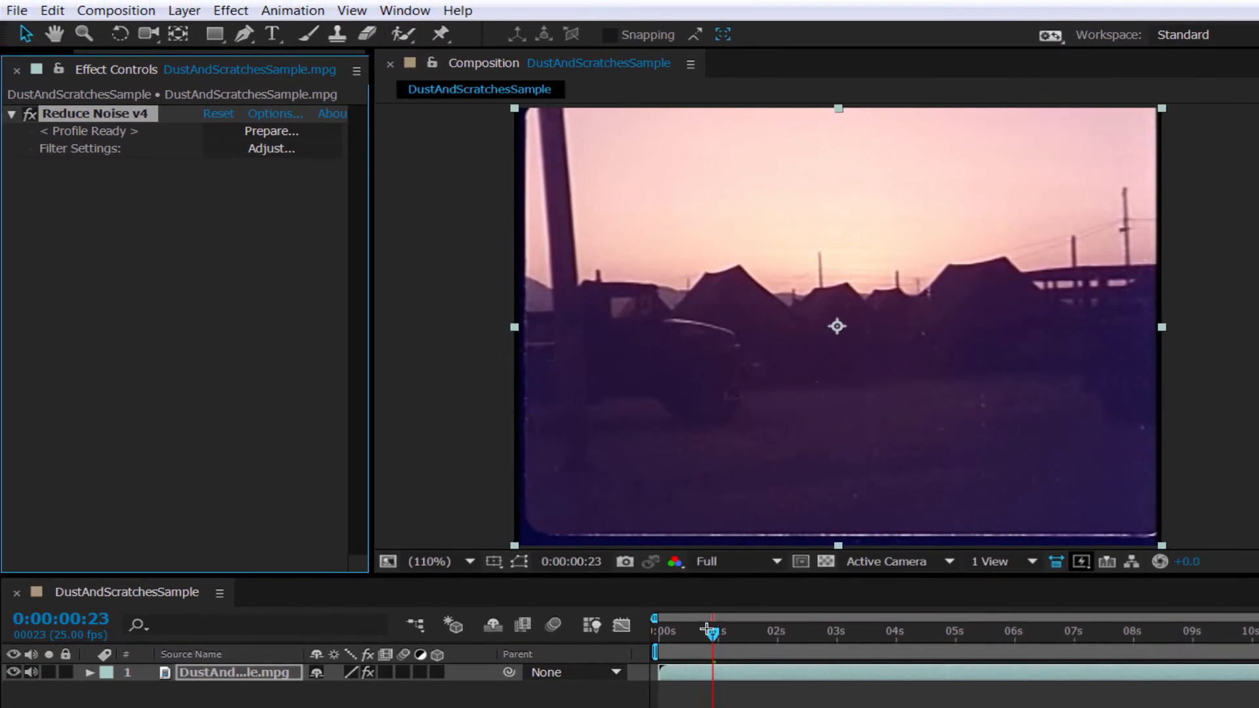
# Step: Play the filtered clip in the composition from 0:00:01:00
pyautogui.moveTo(708, 631); pyautogui.dragTo(724, 661)
pyautogui.click(718, 632)
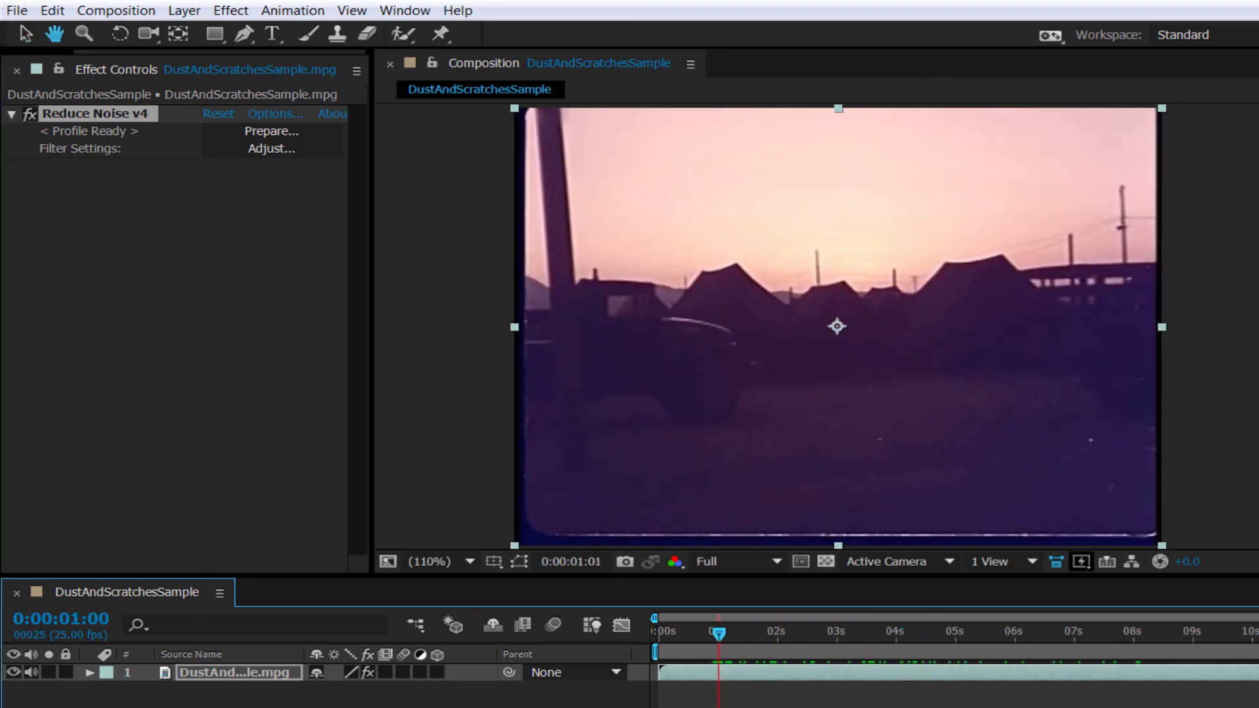
pyautogui.press('h')
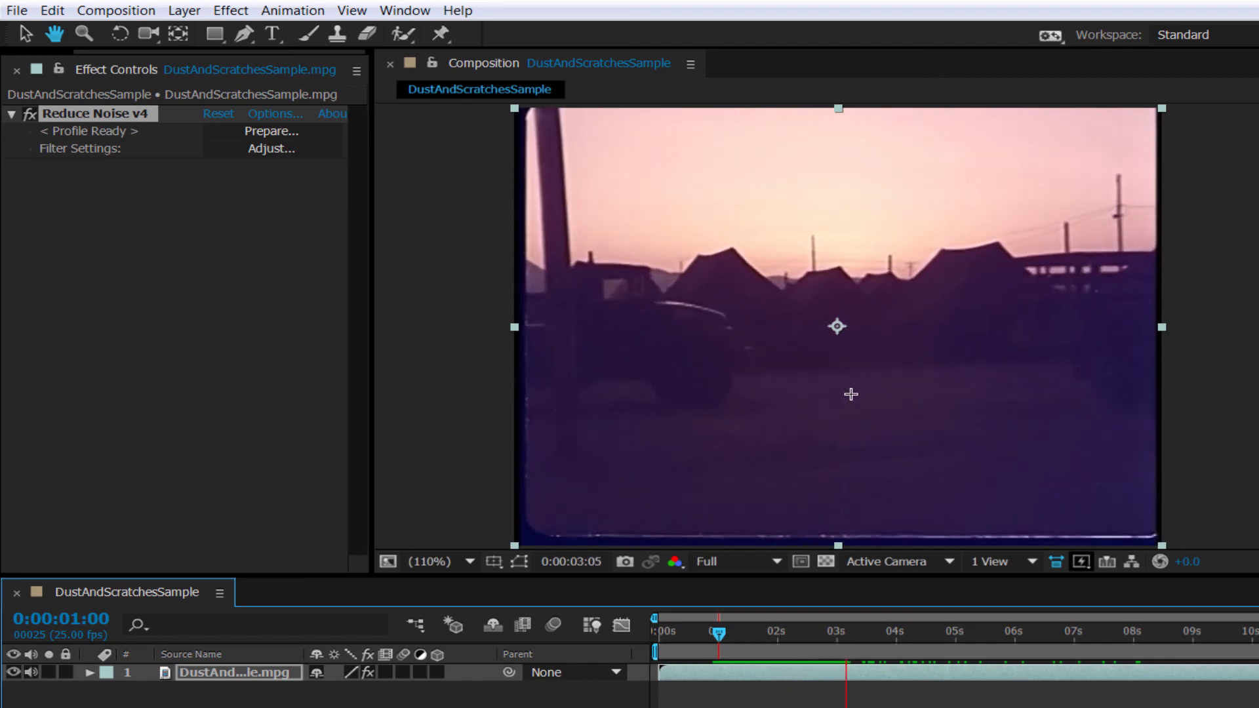
pyautogui.press('space')
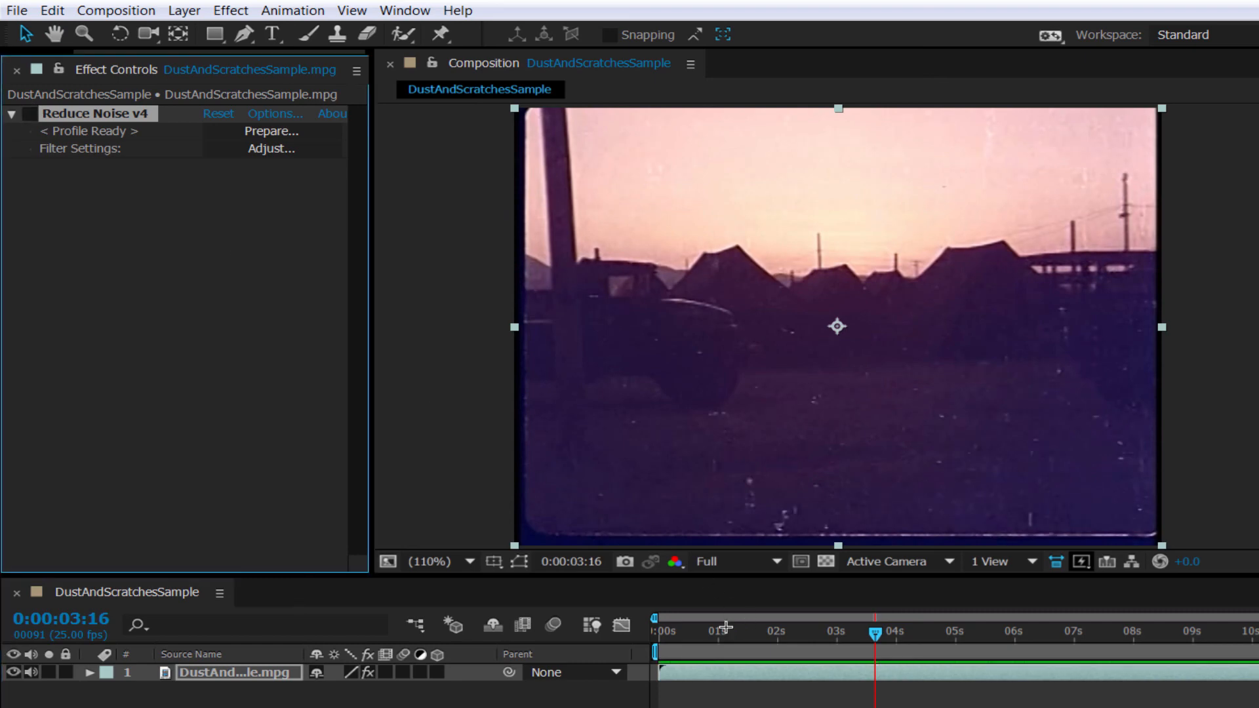
# Step: Compare playback from about one second with Reduce Noise v4 disabled and with the effect re-enabled
pyautogui.press('space')
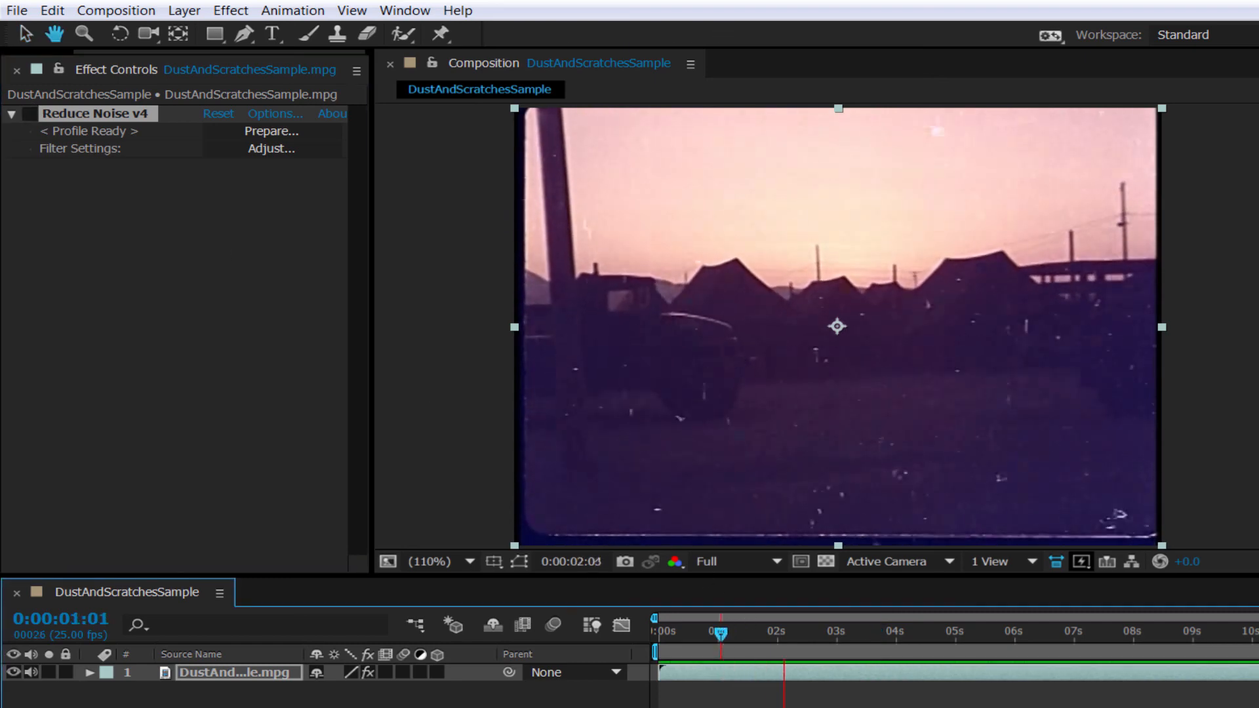
pyautogui.click(717, 632)
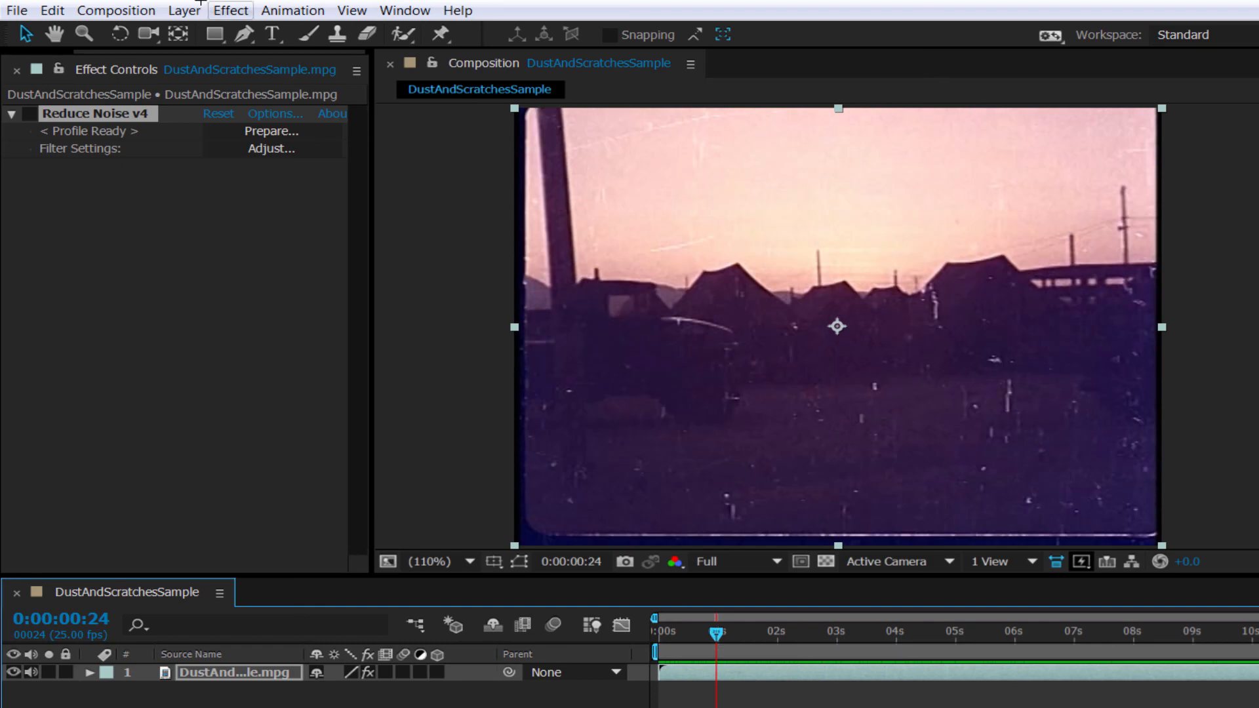
pyautogui.click(30, 116)
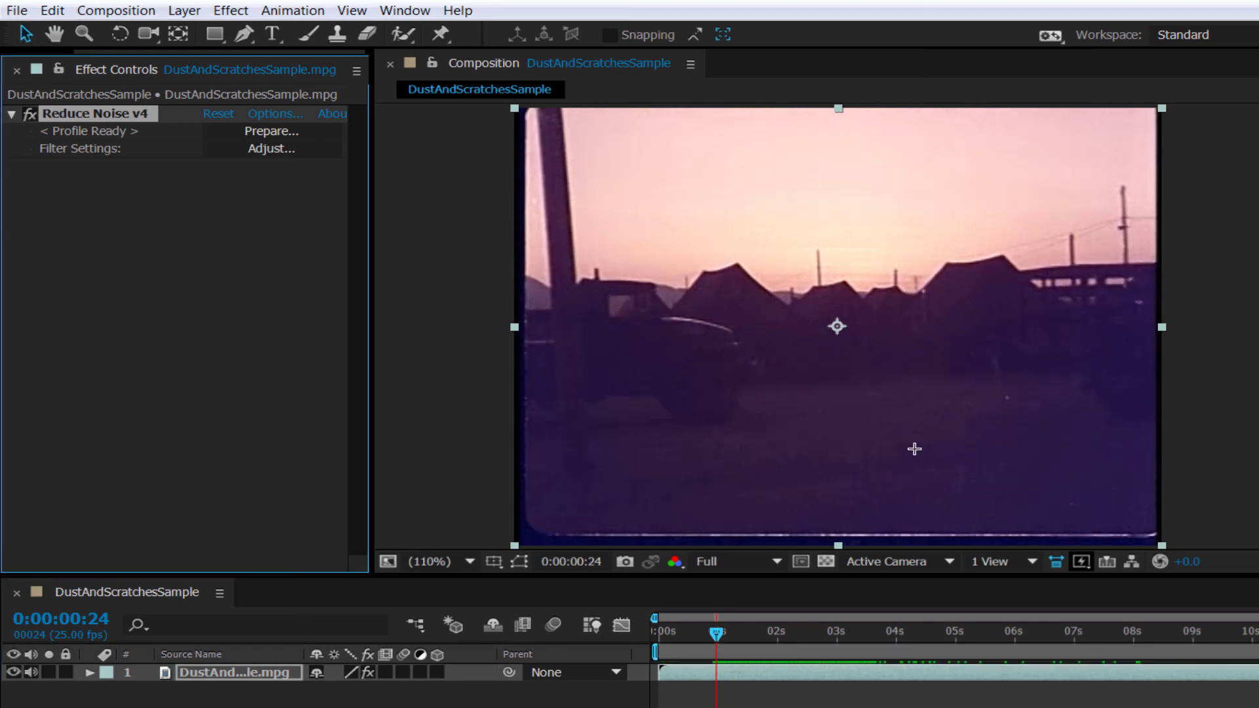
pyautogui.press('space')
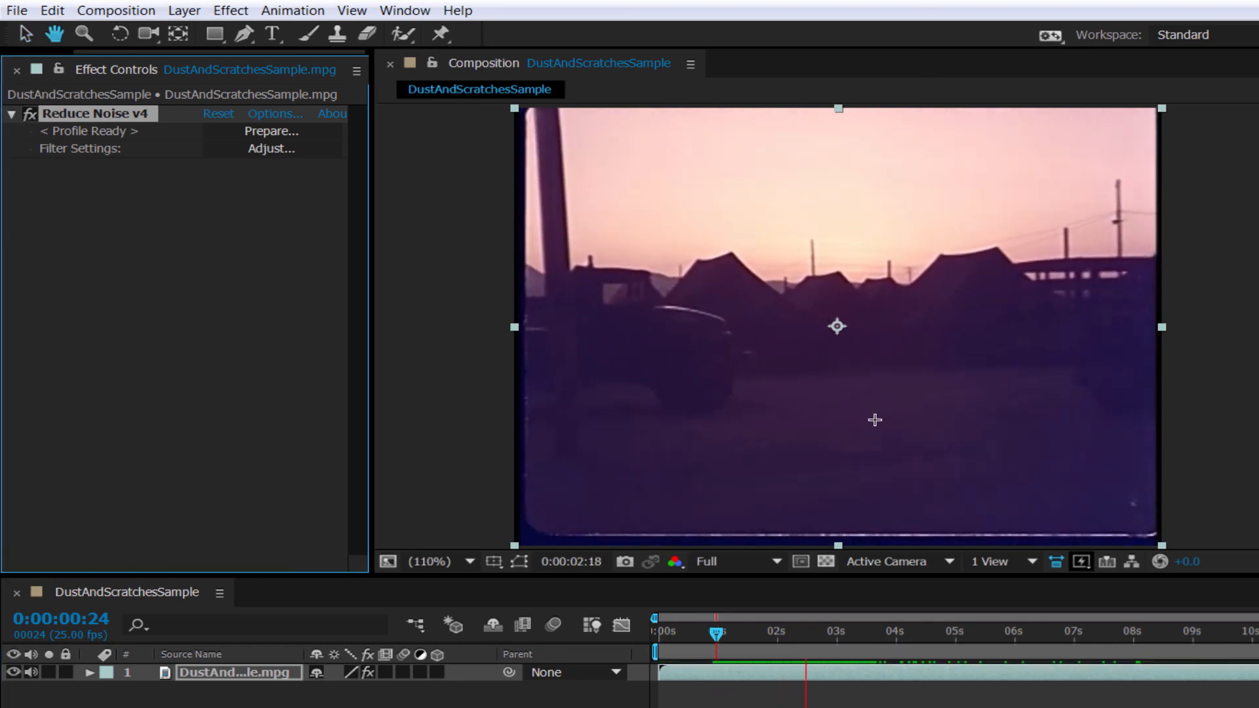
pyautogui.press('space')
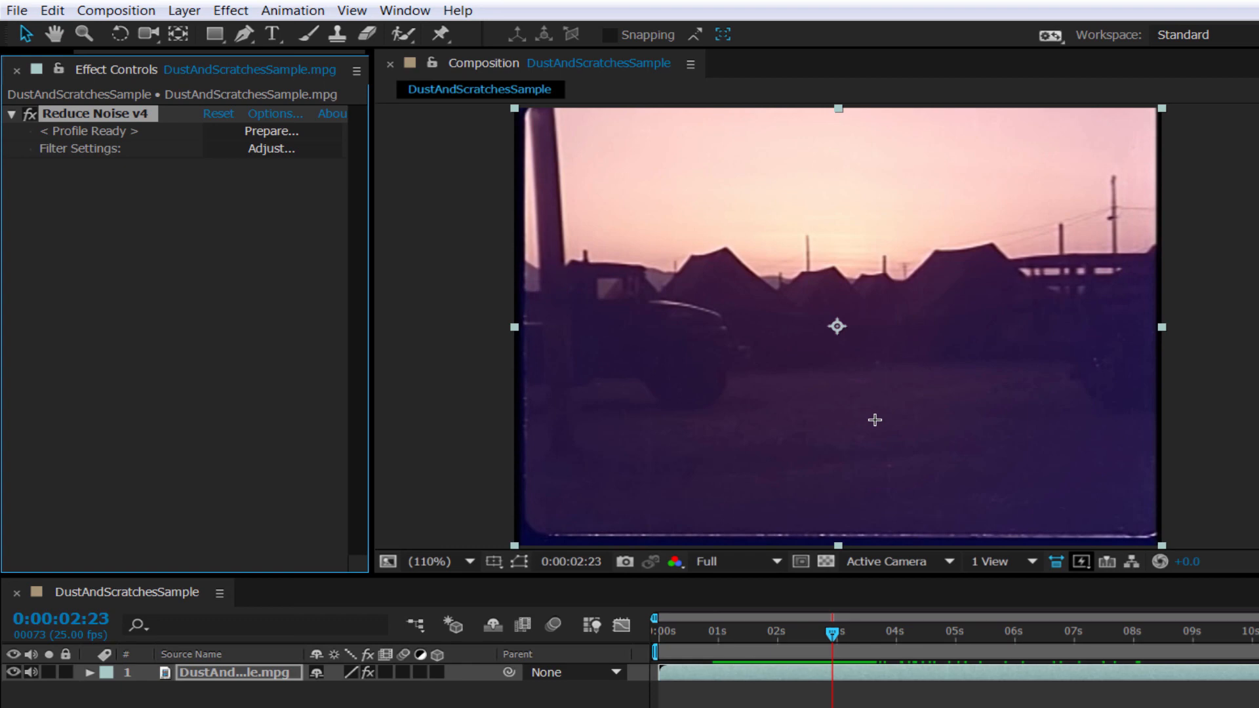